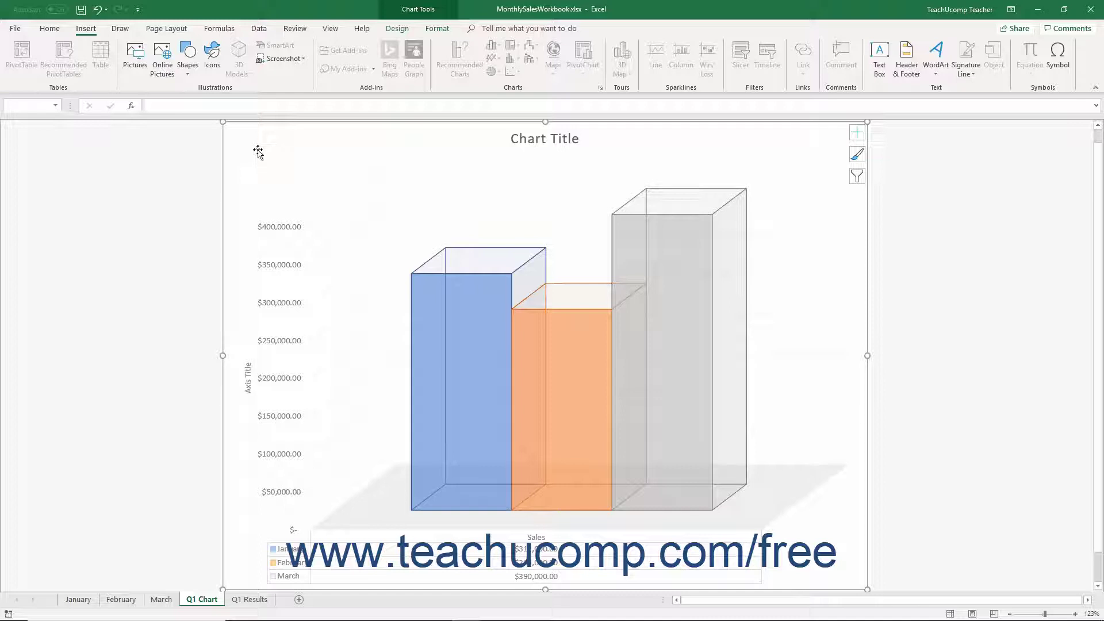
left_click(142, 72)
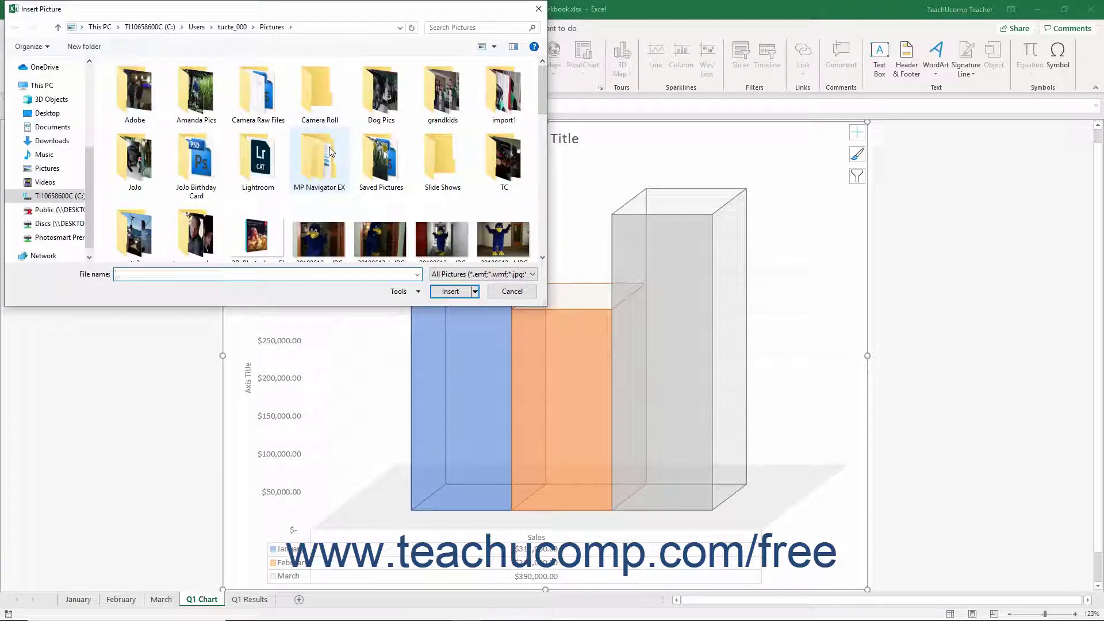
scroll(328, 146, "down", 5)
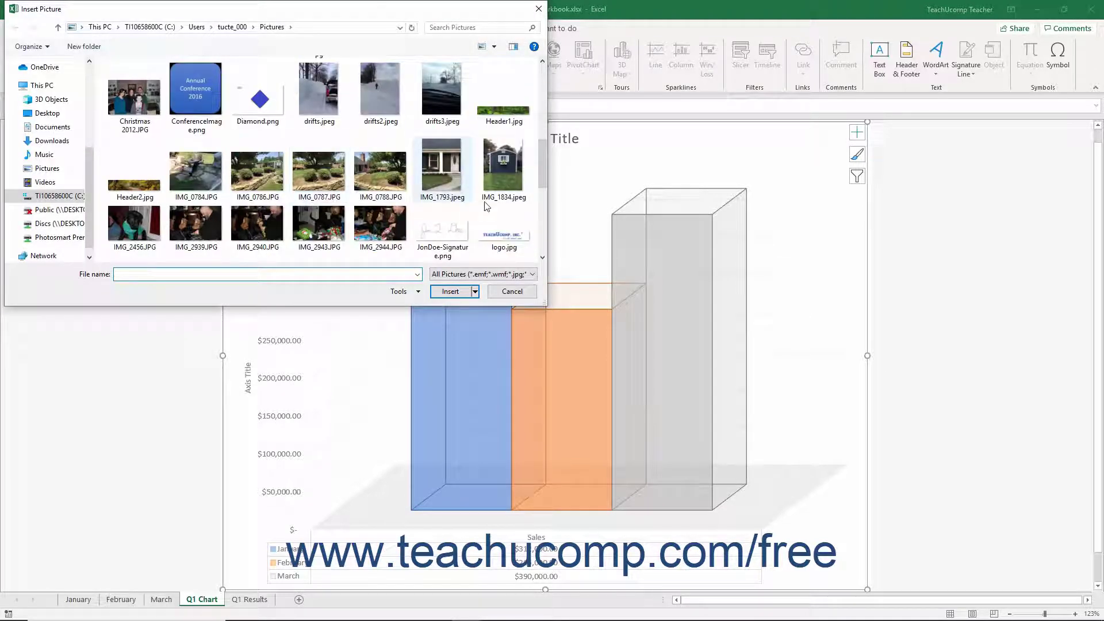
left_click(500, 242)
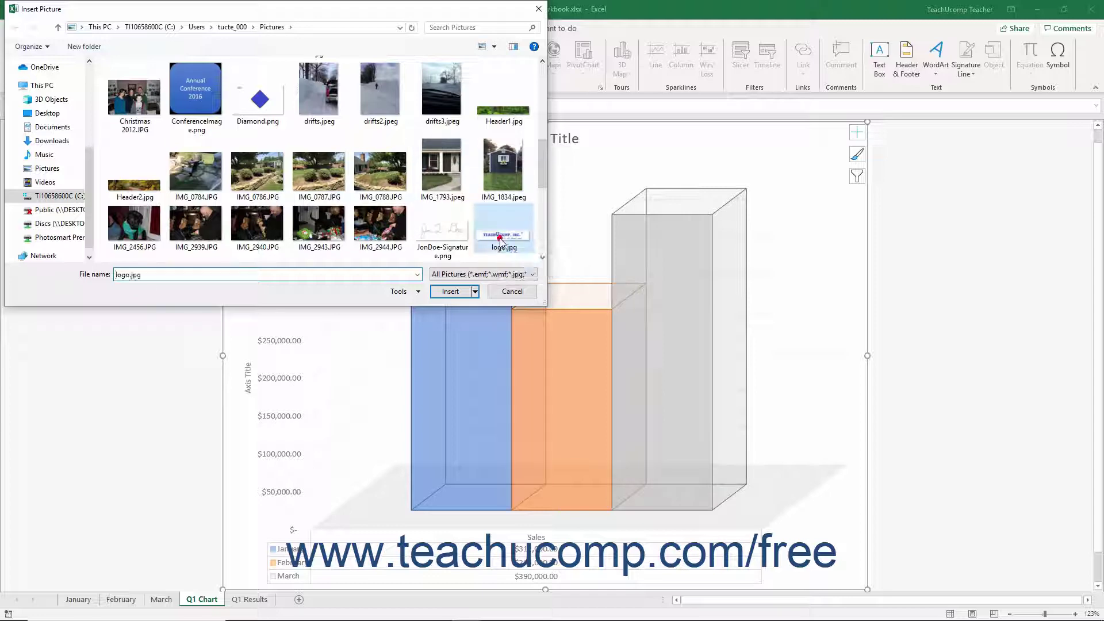
left_click(462, 292)
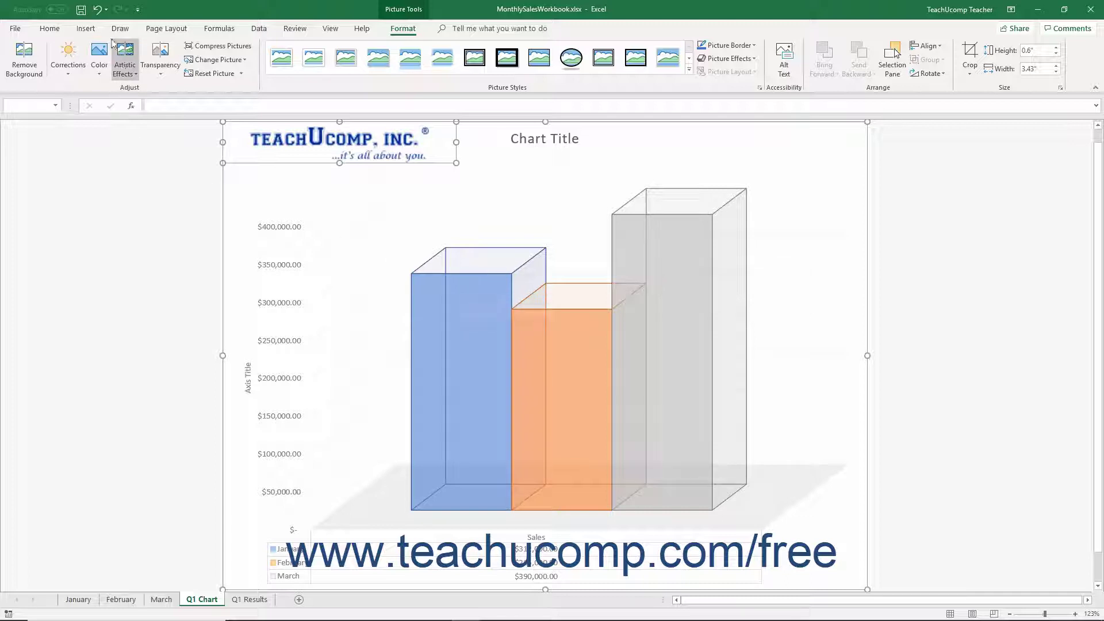
left_click(98, 9)
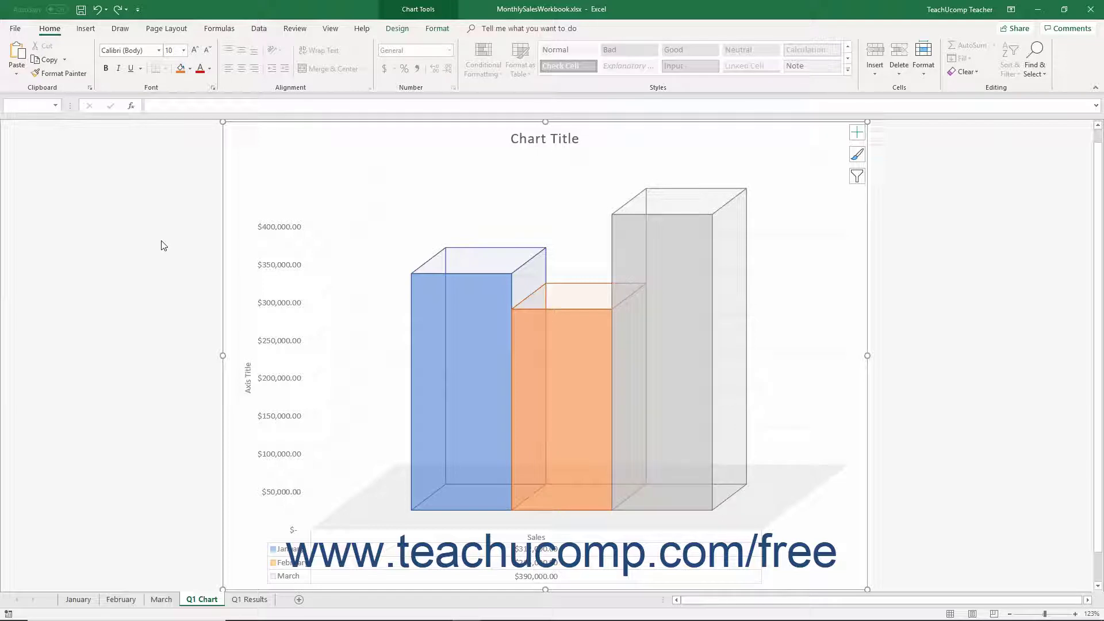
- Select the Q1 chart's plot area and launch the Bing Online Pictures search from Insert
left_click(257, 164)
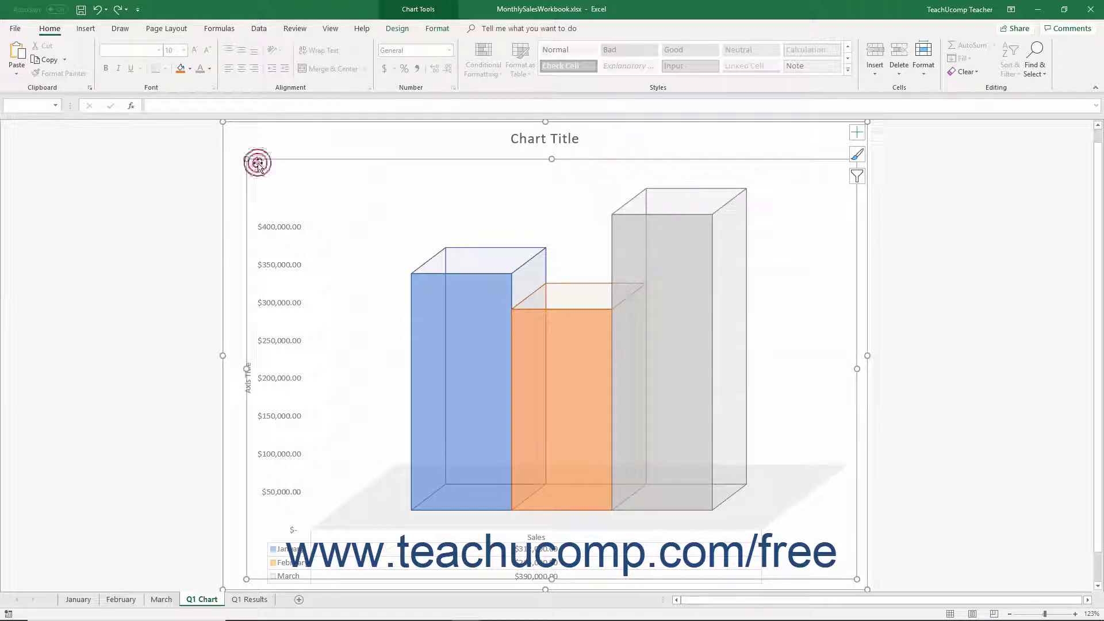
left_click(86, 29)
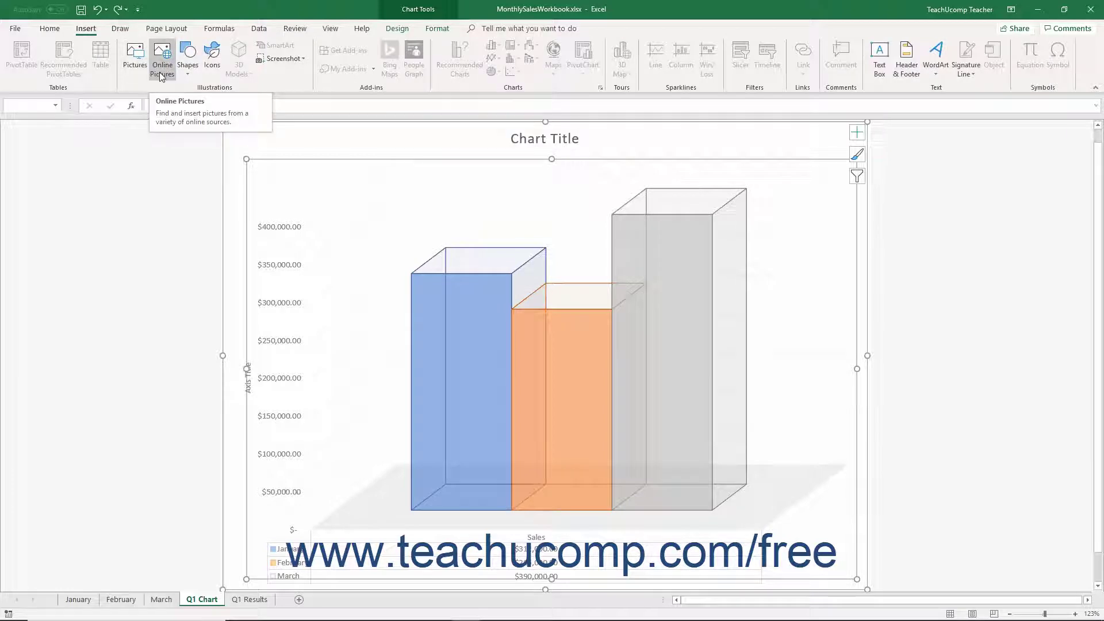
left_click(162, 69)
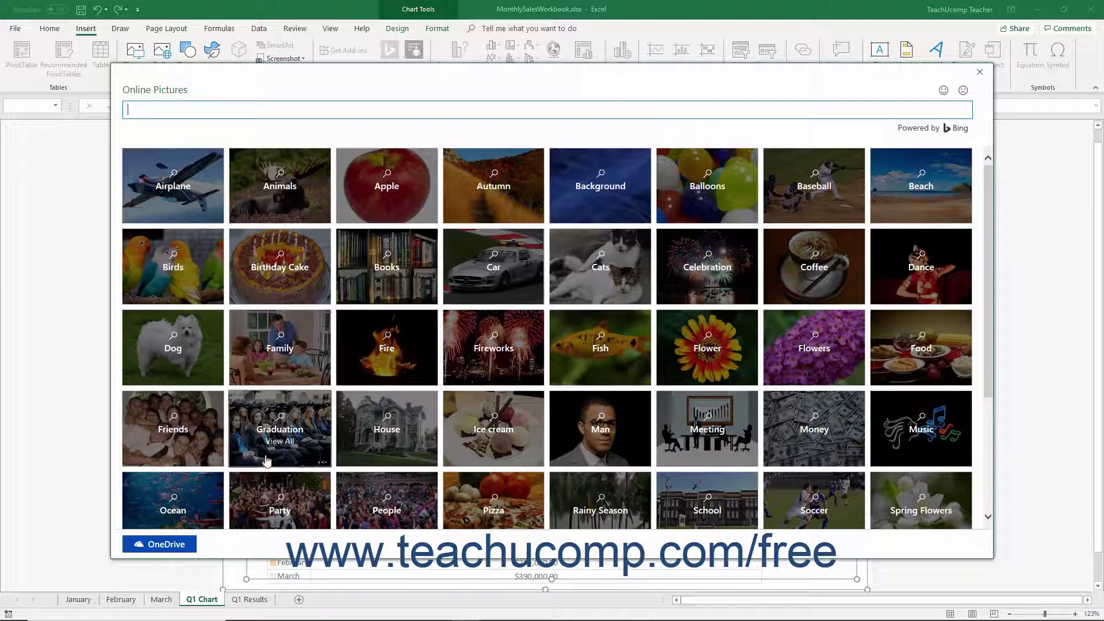
- Search online pictures for 'chart' and insert the blue 3D bar-chart image
left_click(155, 545)
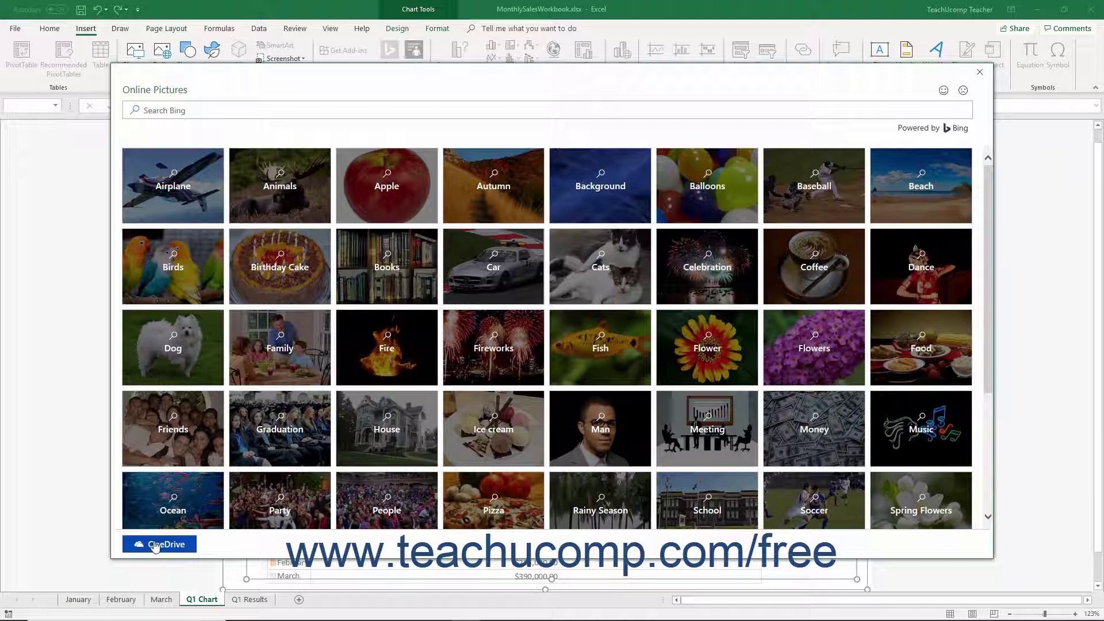
left_click(185, 111)
type("chart")
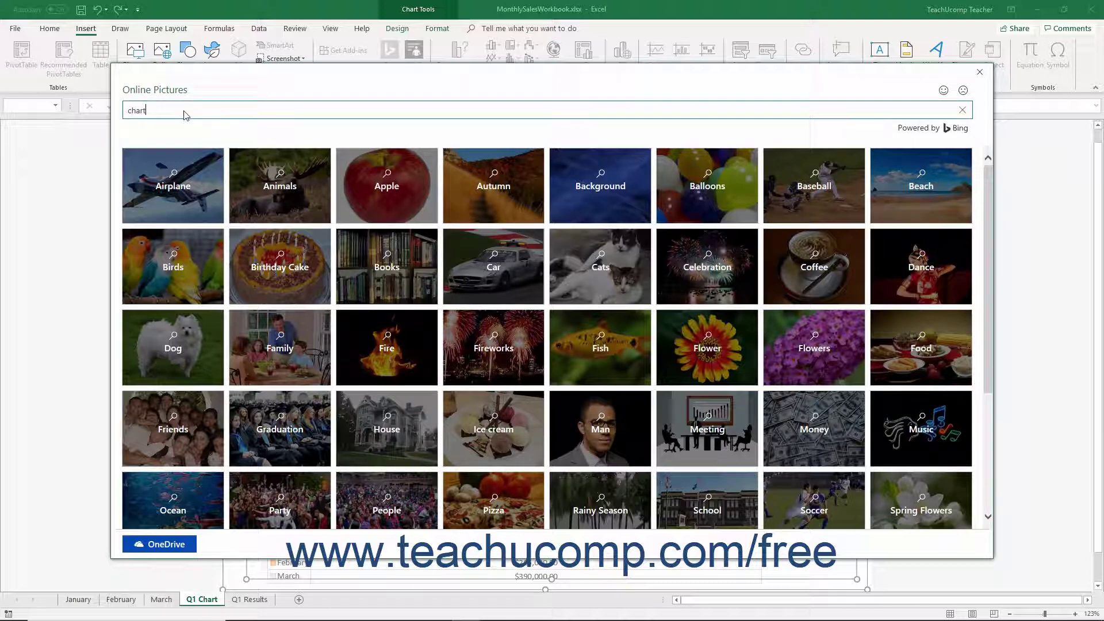
key("Return")
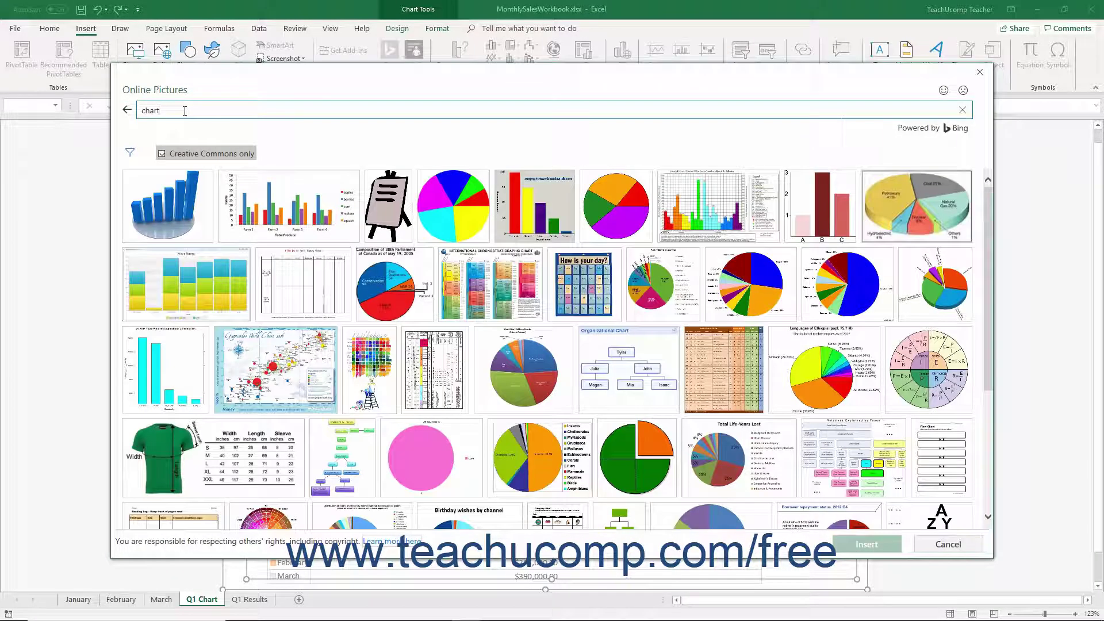
left_click(183, 213)
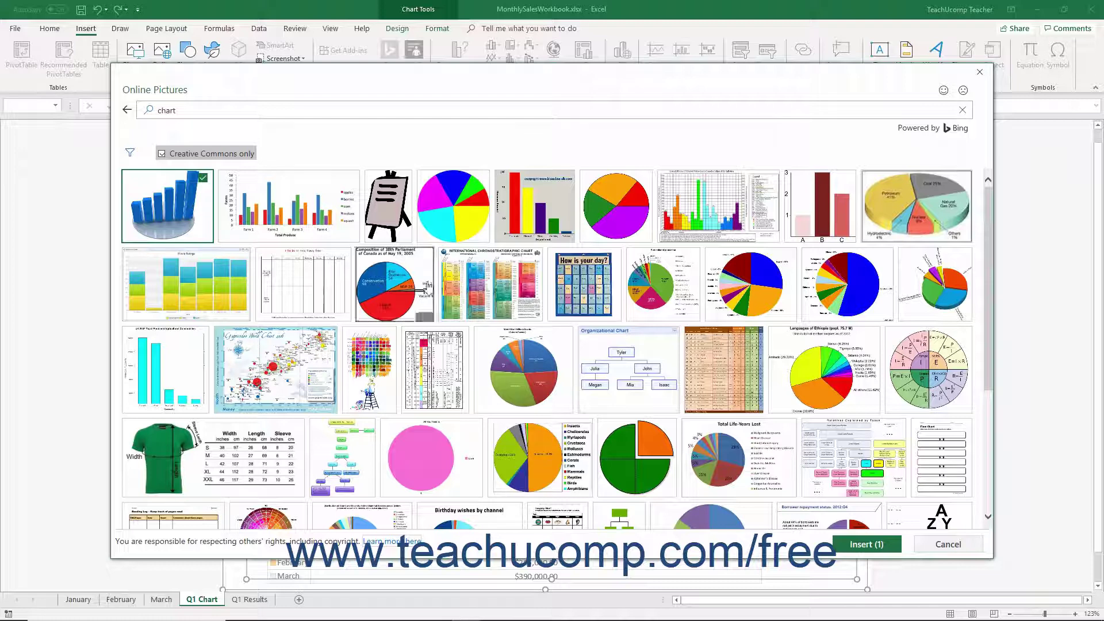
left_click(878, 545)
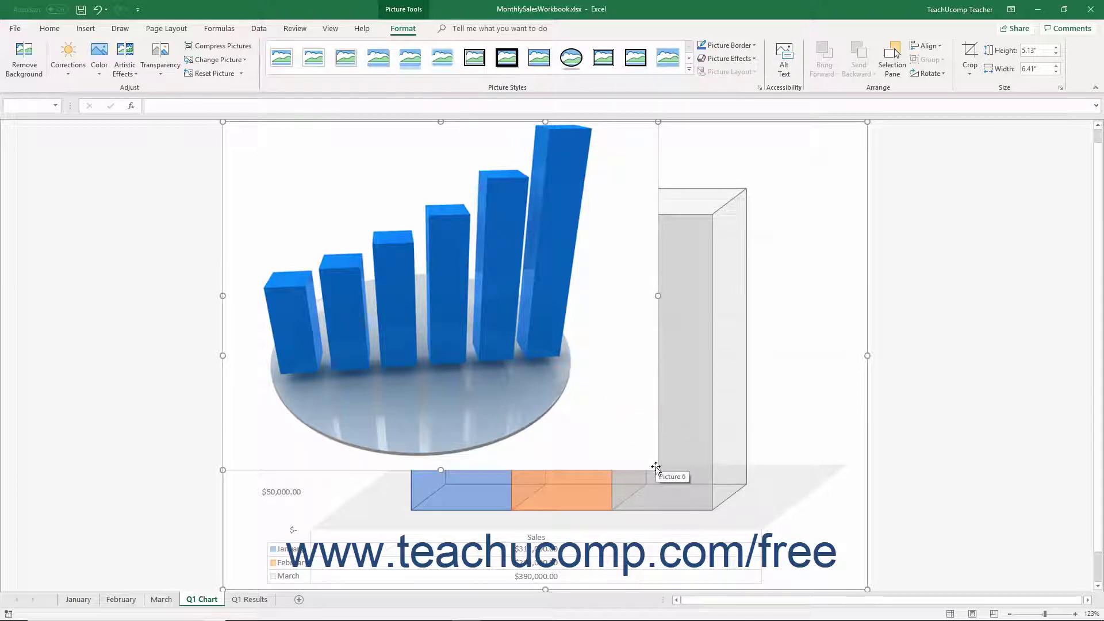
- Shrink the inserted picture to the chart's top-left, then undo both the resize and the insertion
left_click_drag(656, 468, 303, 186)
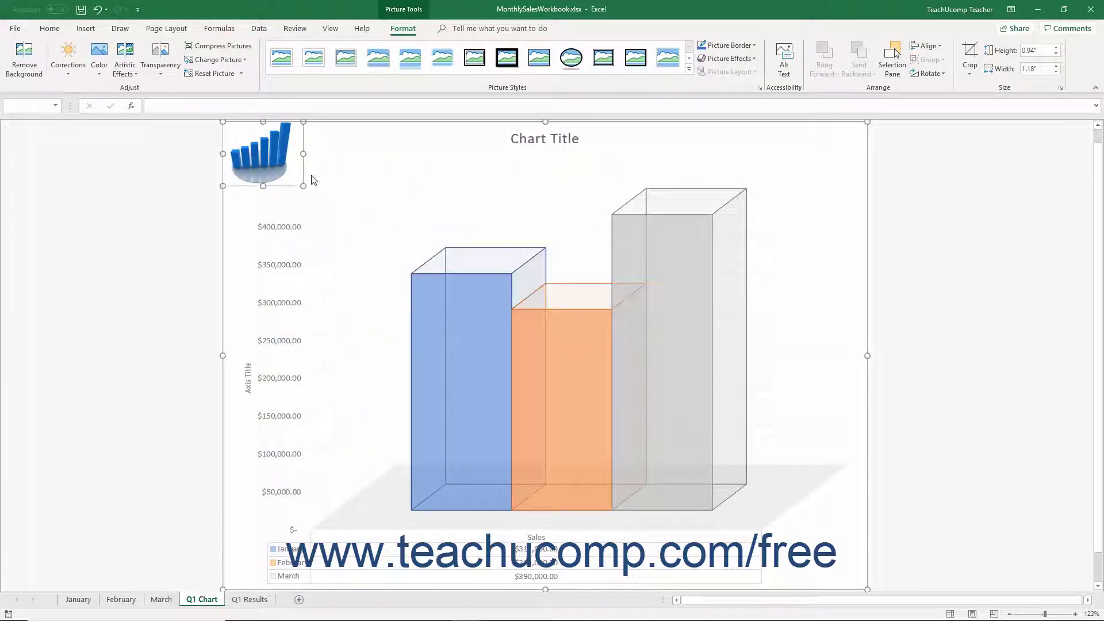
left_click(98, 10)
left_click(98, 10)
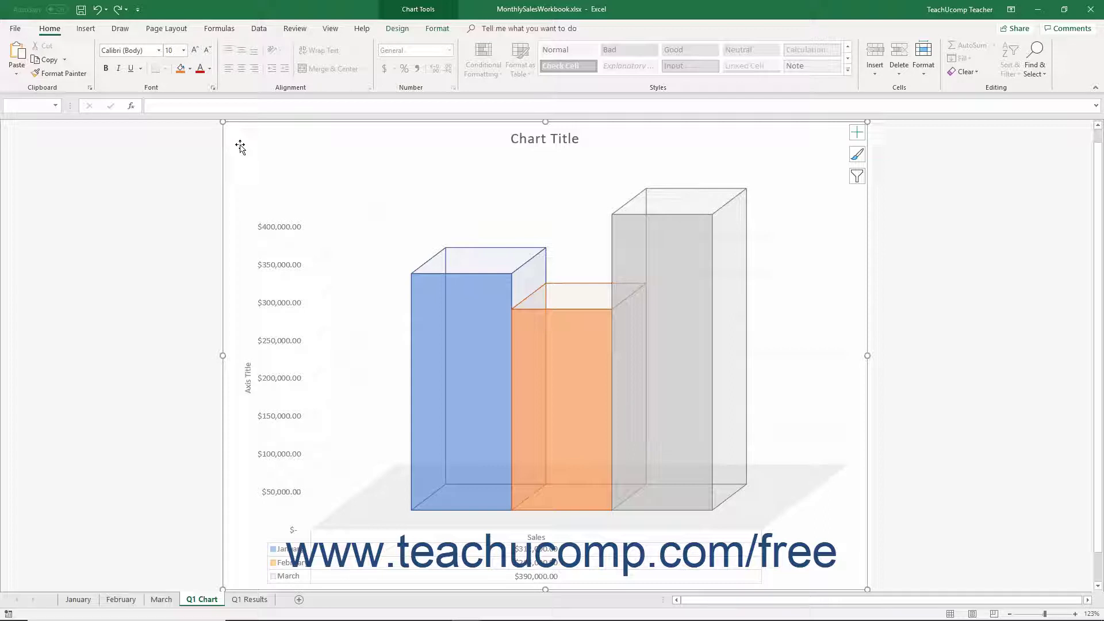
- Pick the Text Box tool from the Insert tab's Shapes gallery
left_click(438, 30)
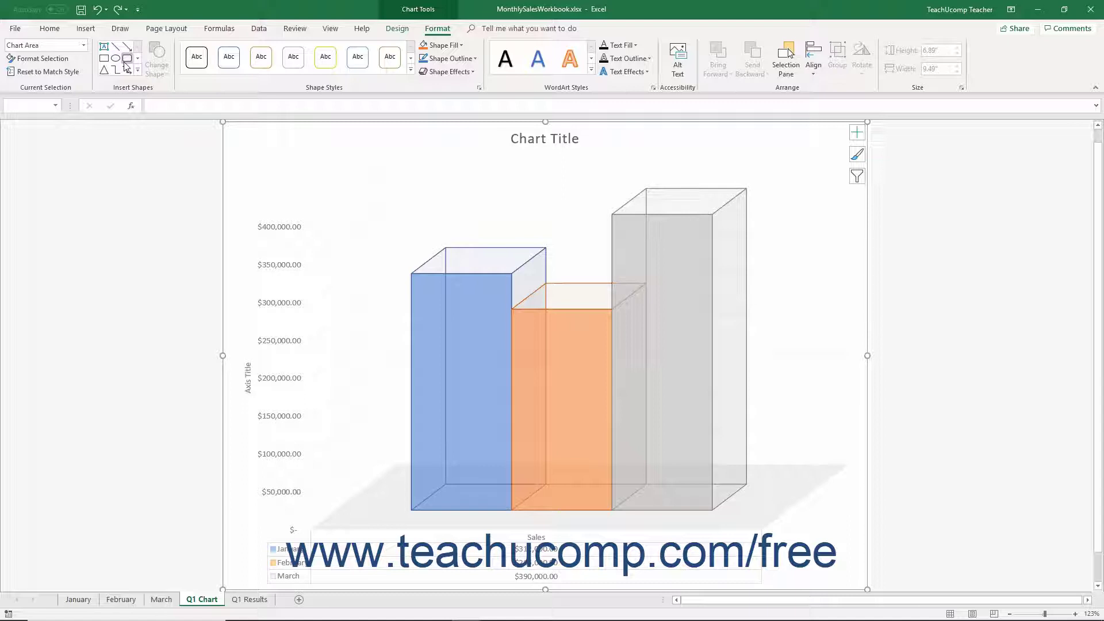
left_click(86, 29)
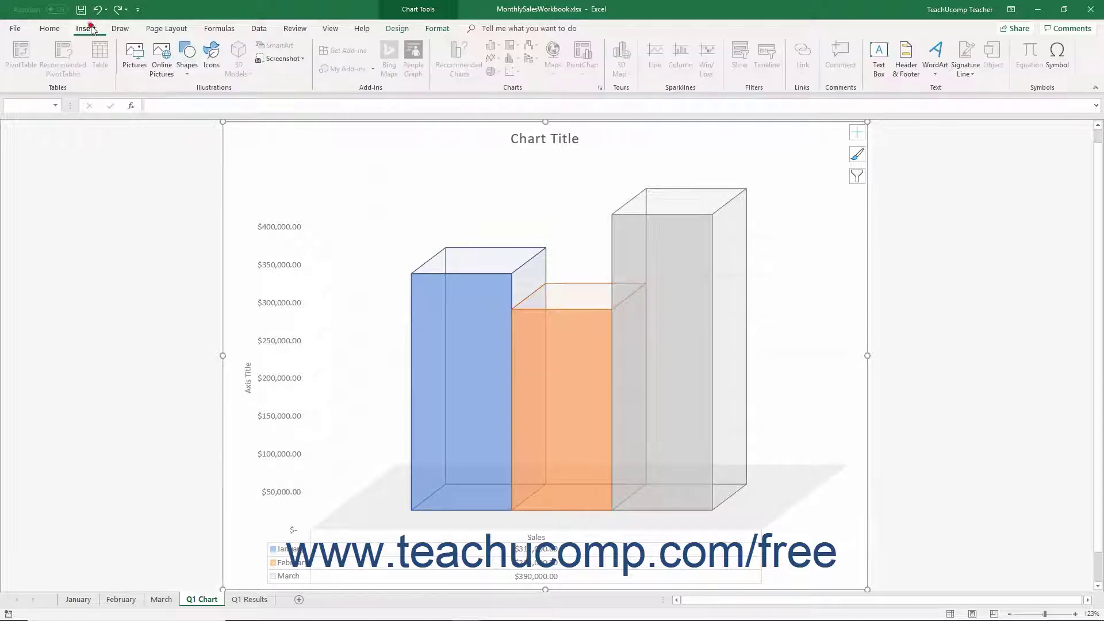
left_click(185, 66)
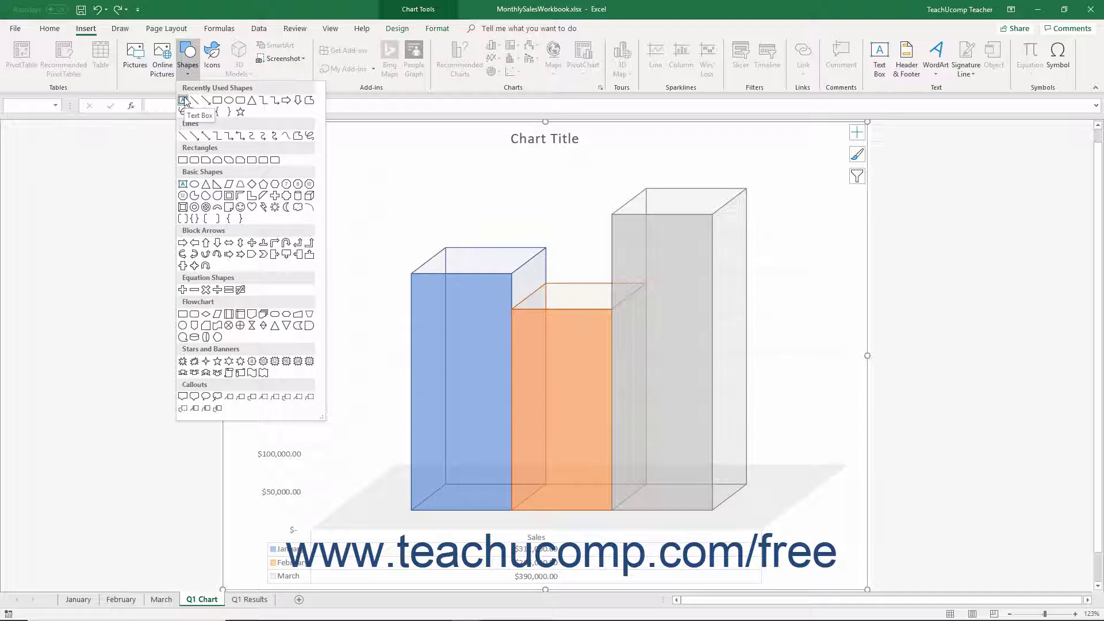
left_click(184, 101)
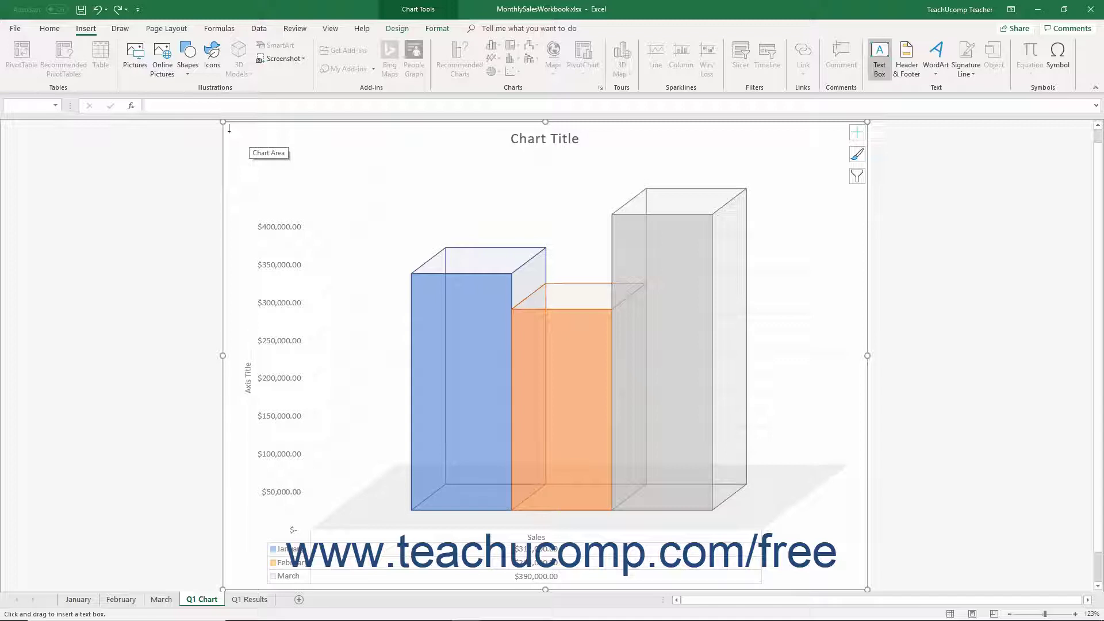
- Draw a text box at the chart's top-left corner containing 'Additional Text Here'
left_click_drag(228, 132, 351, 152)
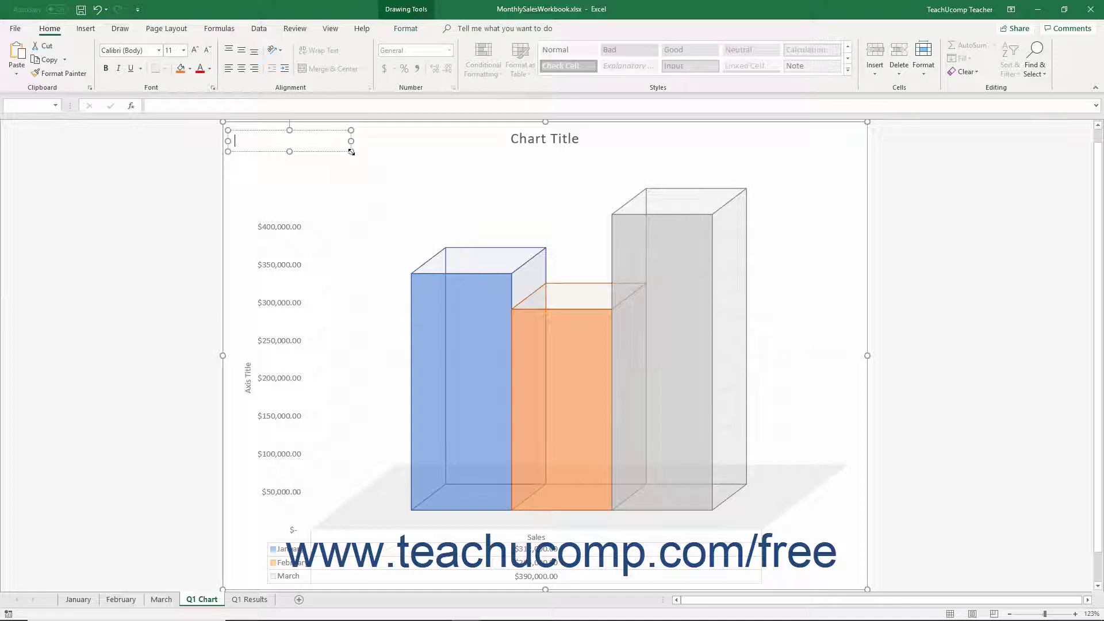
type("Additional Text Here")
left_click(239, 177)
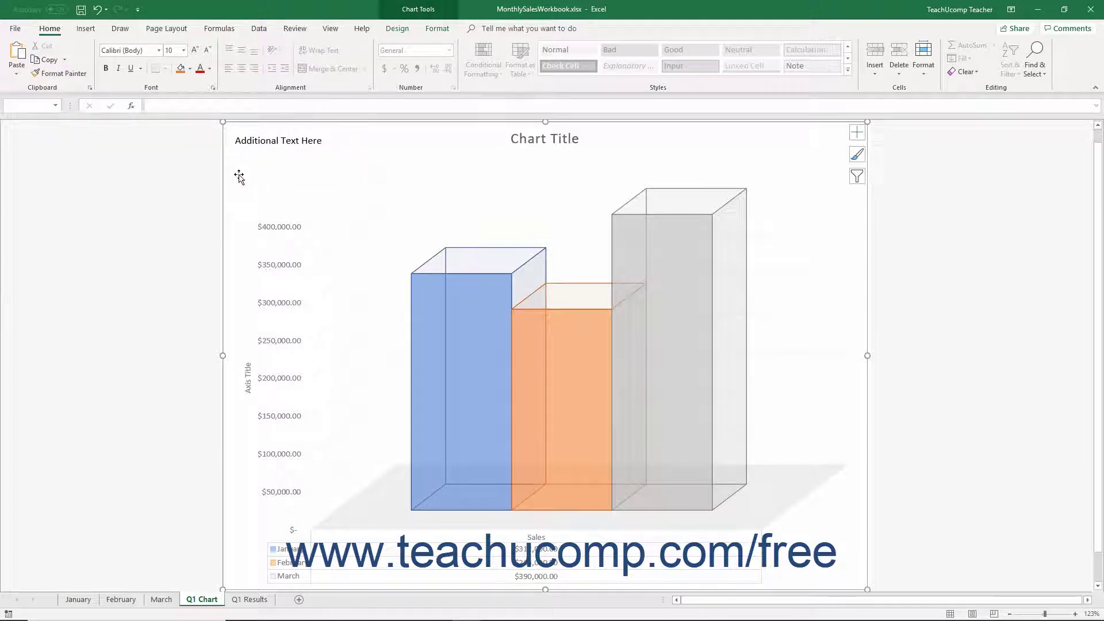
left_click(86, 28)
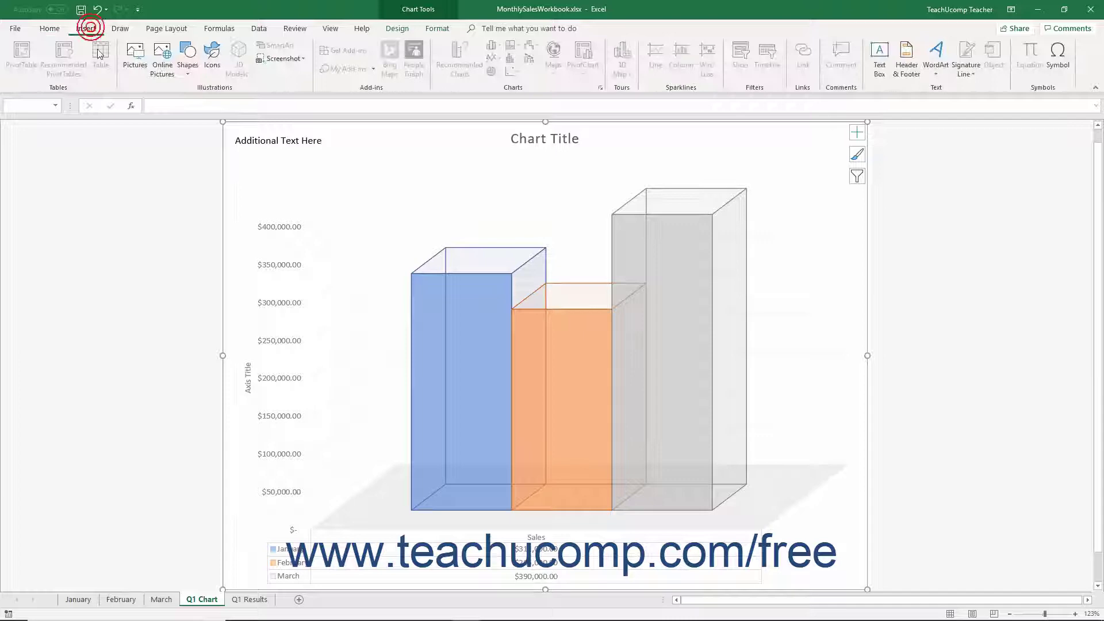
left_click(208, 67)
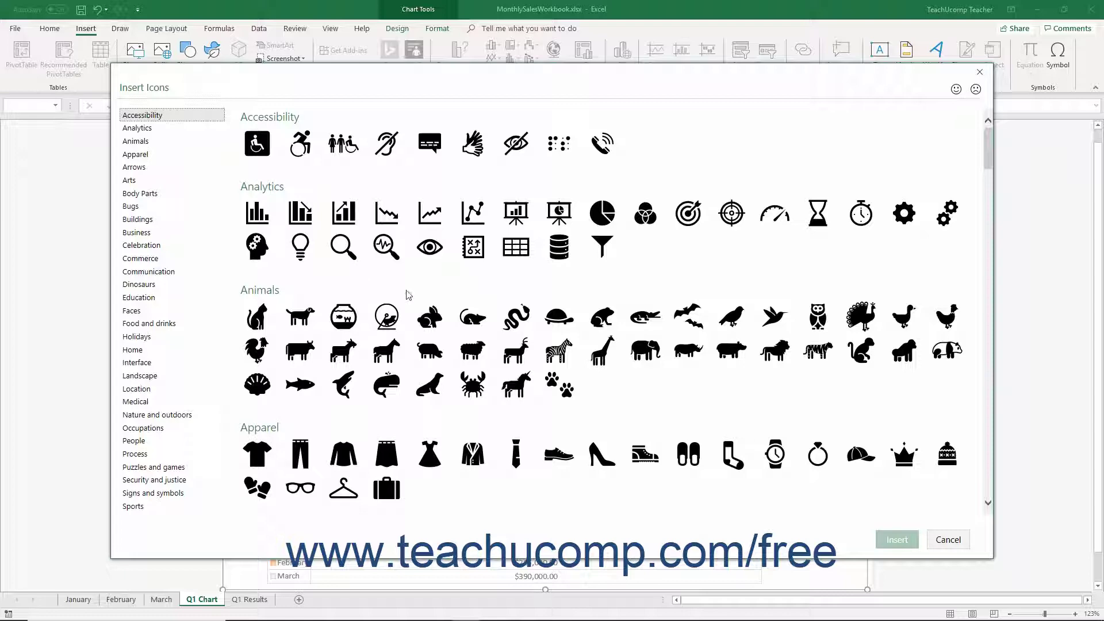
scroll(274, 272, "down", 8)
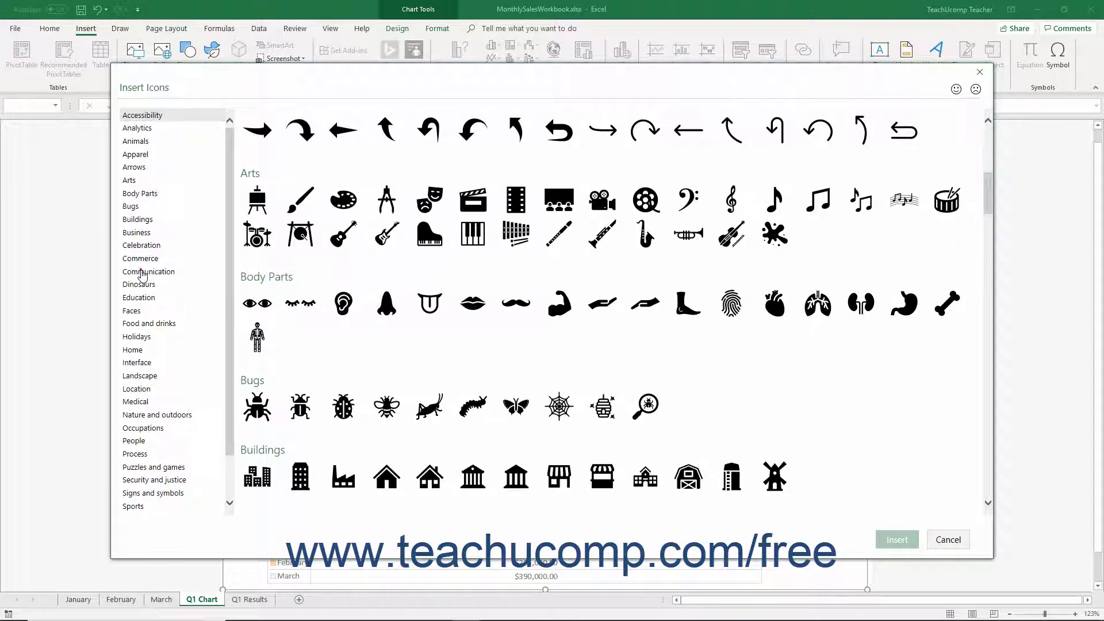
left_click(143, 272)
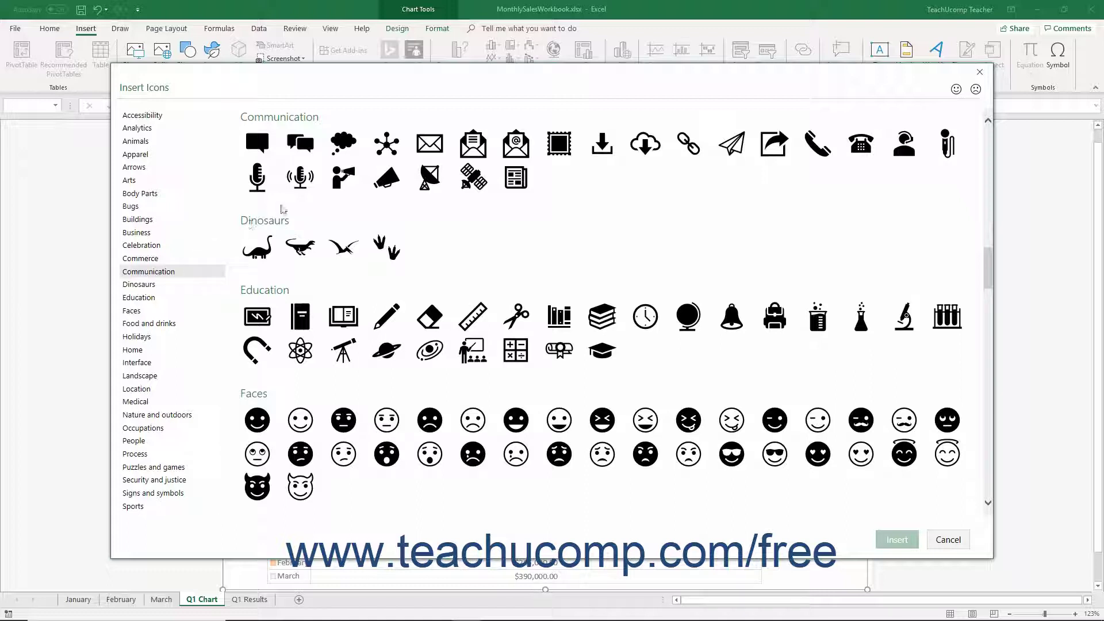
left_click(342, 147)
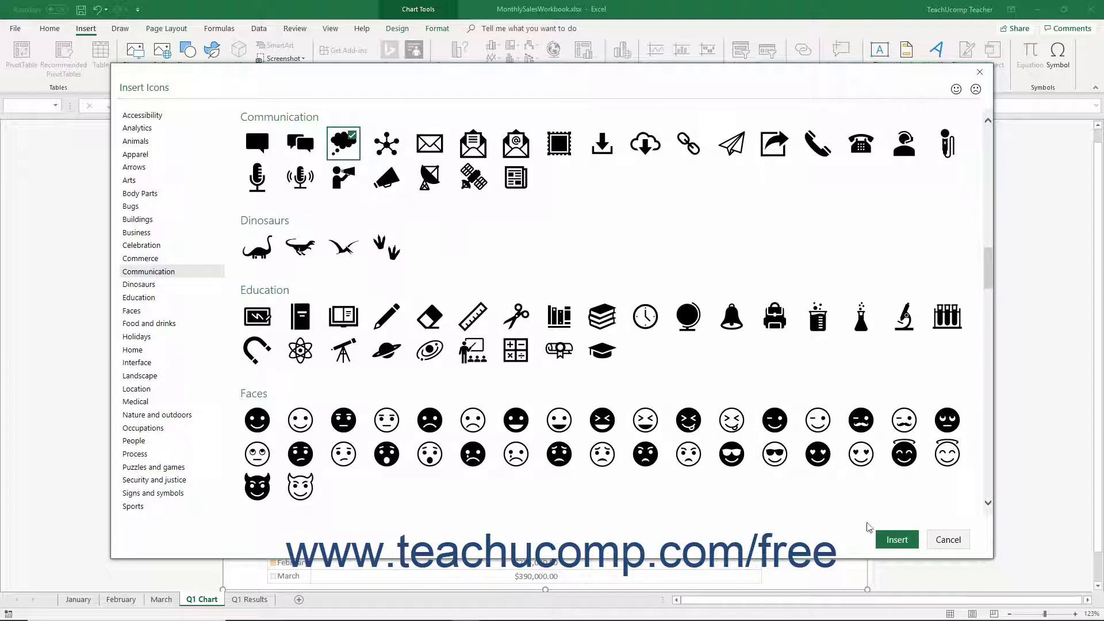
left_click(894, 539)
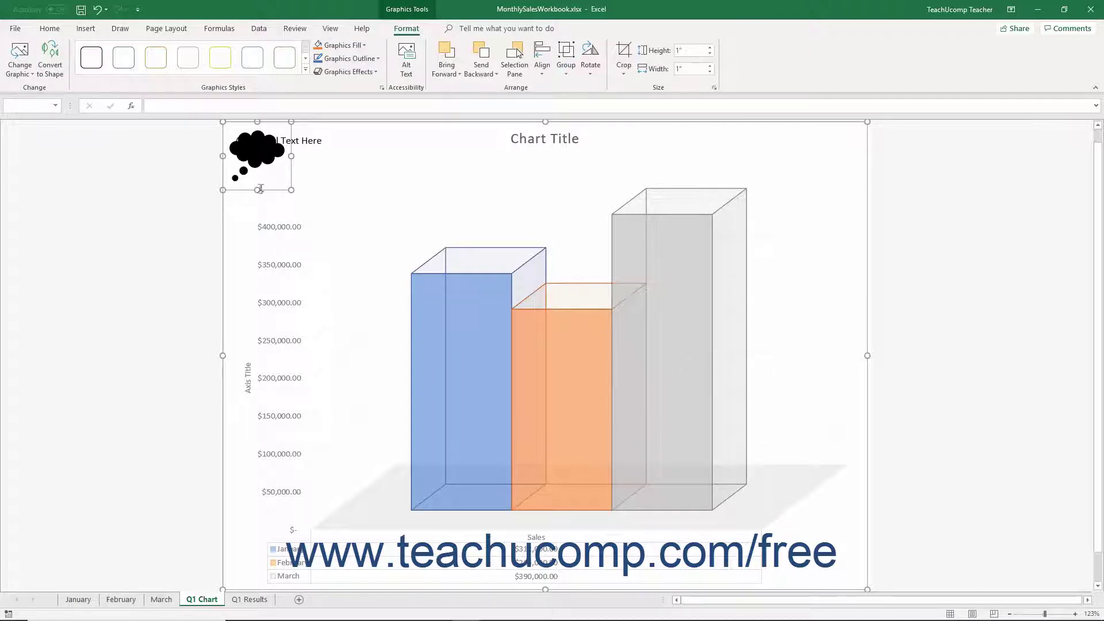
left_click_drag(251, 169, 318, 200)
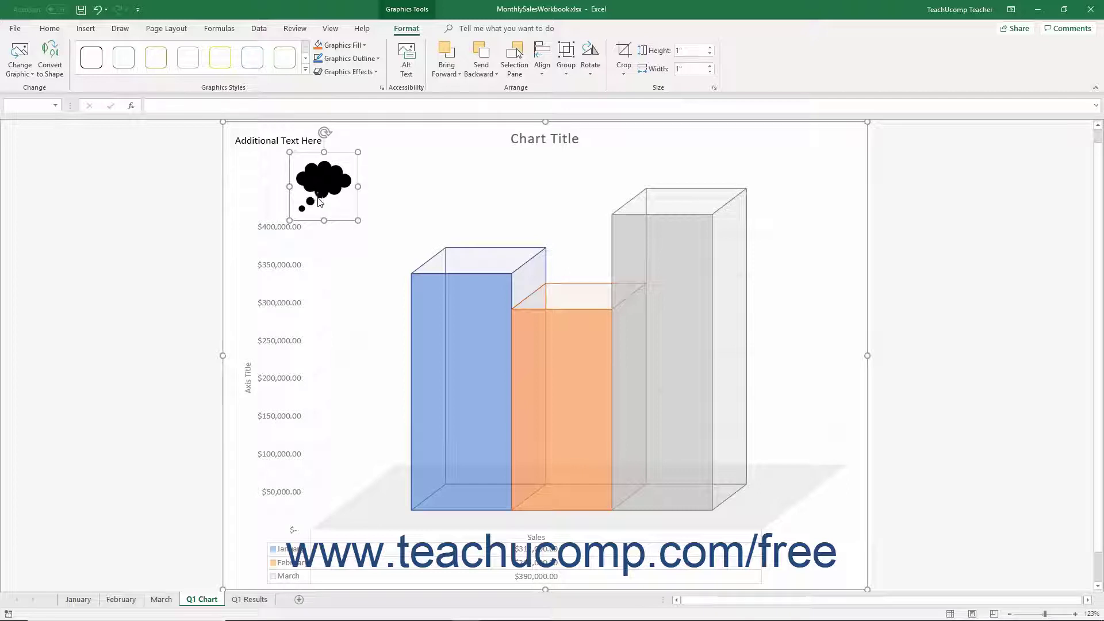
key("Delete")
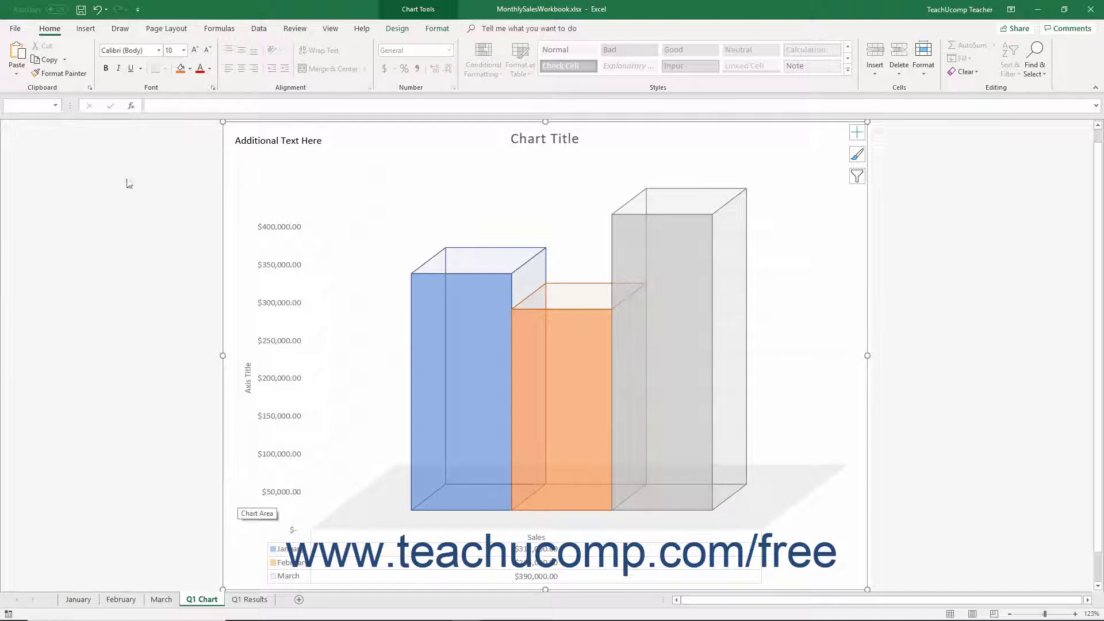
- Start a Screen Clipping from the Insert tab's Screenshot menu
left_click(86, 28)
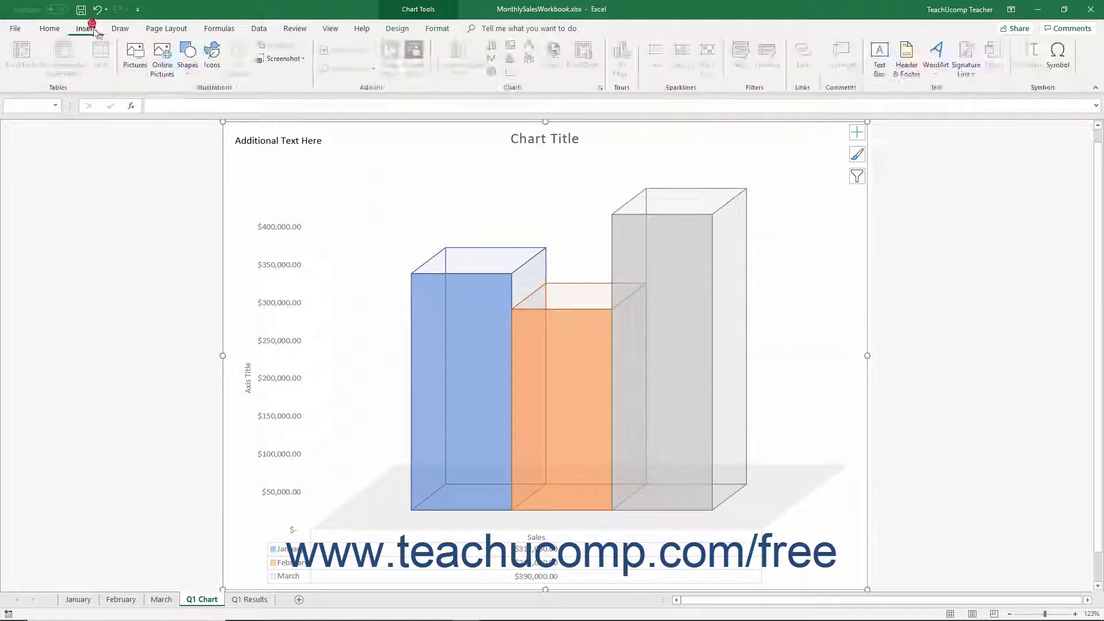
left_click(281, 59)
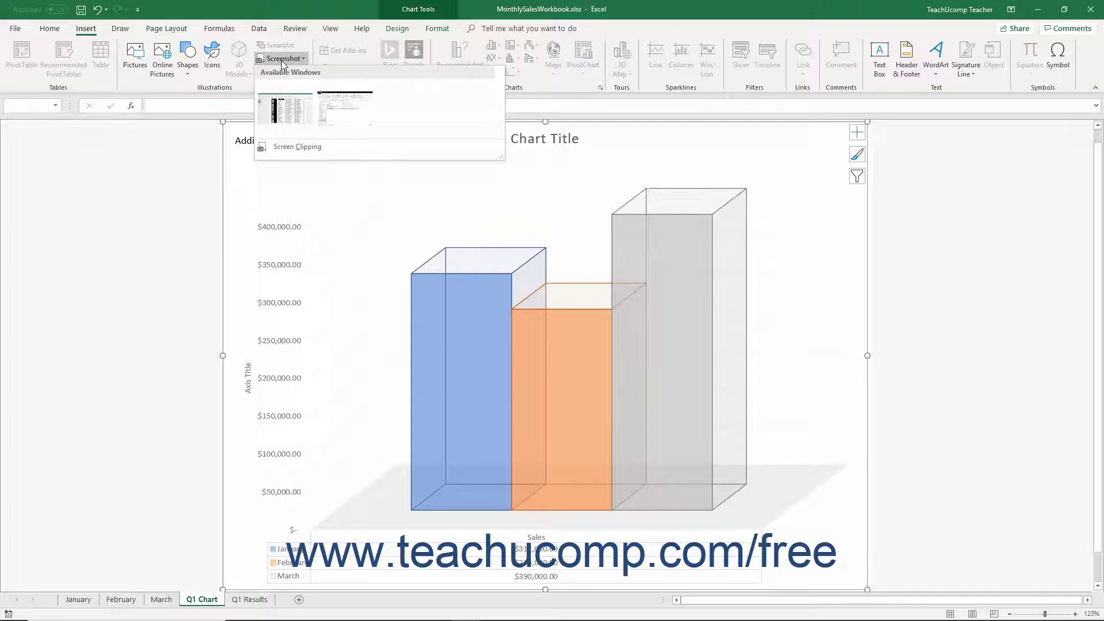
left_click(304, 146)
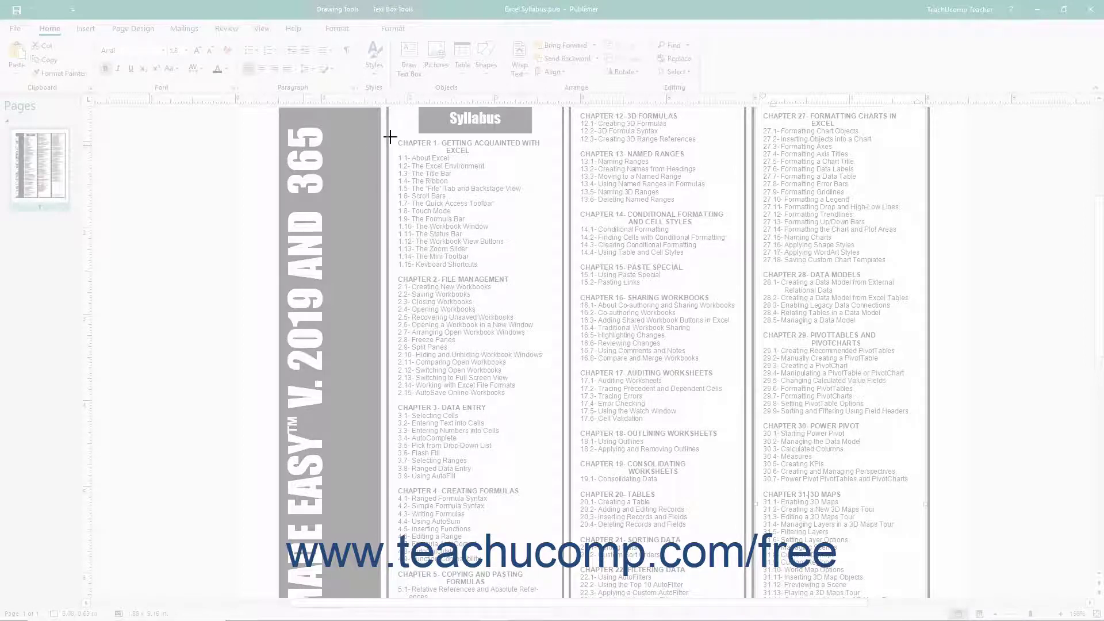
- Clip the Chapter 1 topic list from the Publisher syllabus onto the Q1 chart
left_click_drag(390, 136, 553, 271)
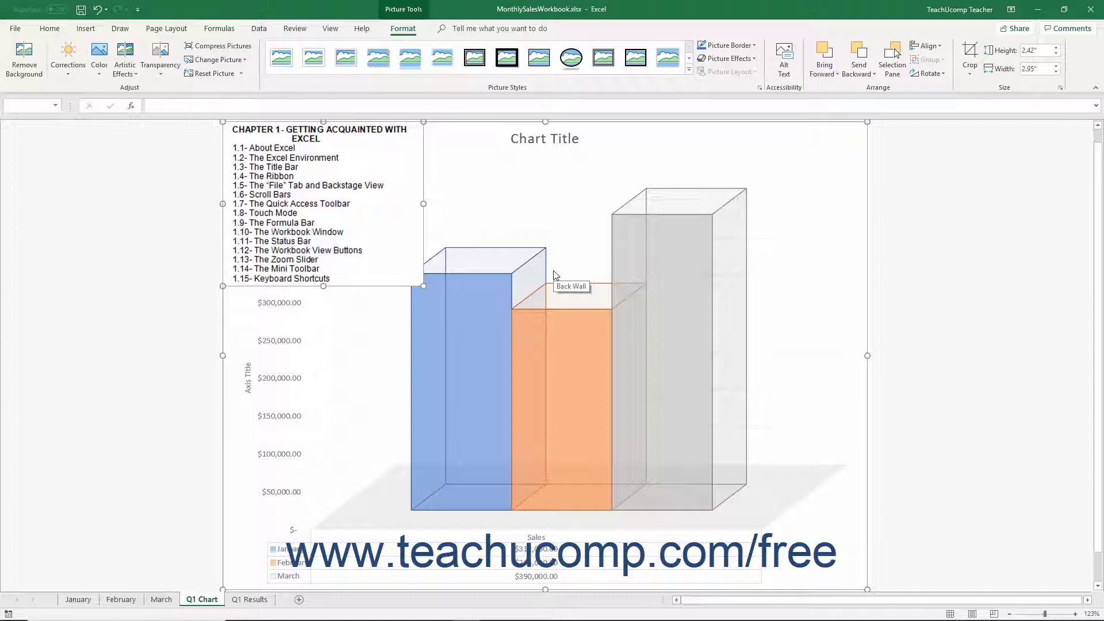